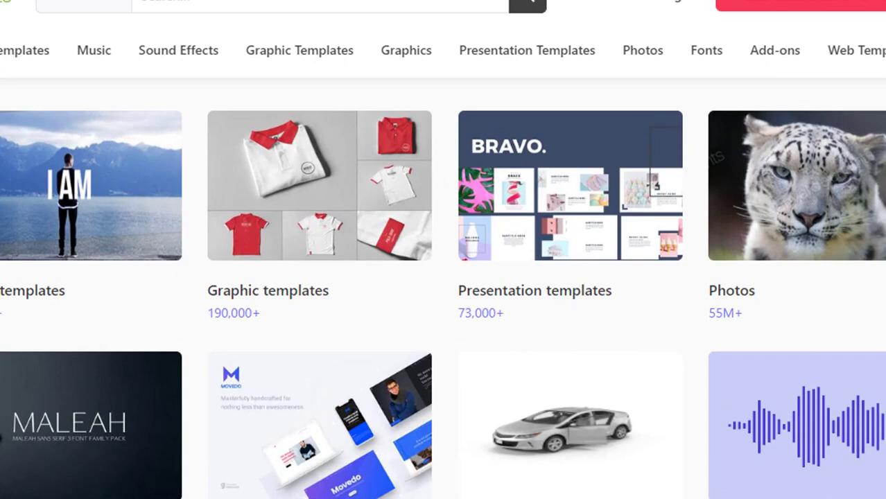
Step: Scroll the homepage down to the category cards, from Video templates 54,000+ through Audio 720,000+
scroll(444, 277, "up", 3)
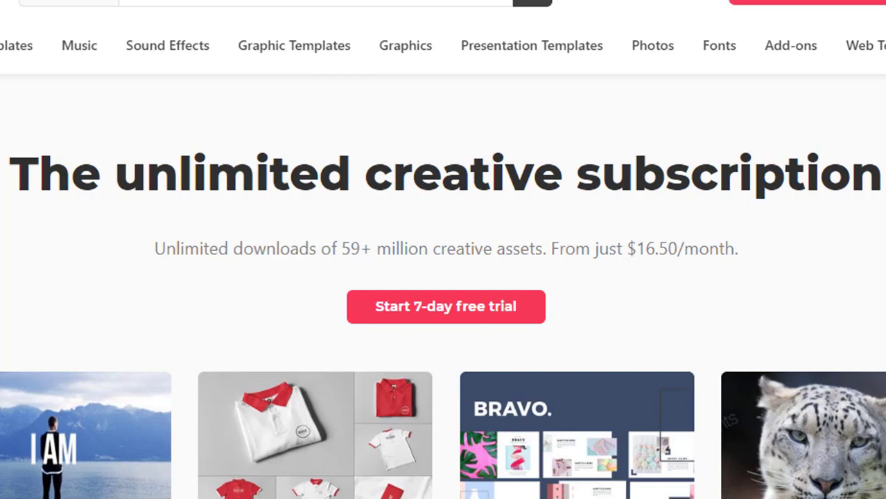
scroll(509, 153, "down", 3)
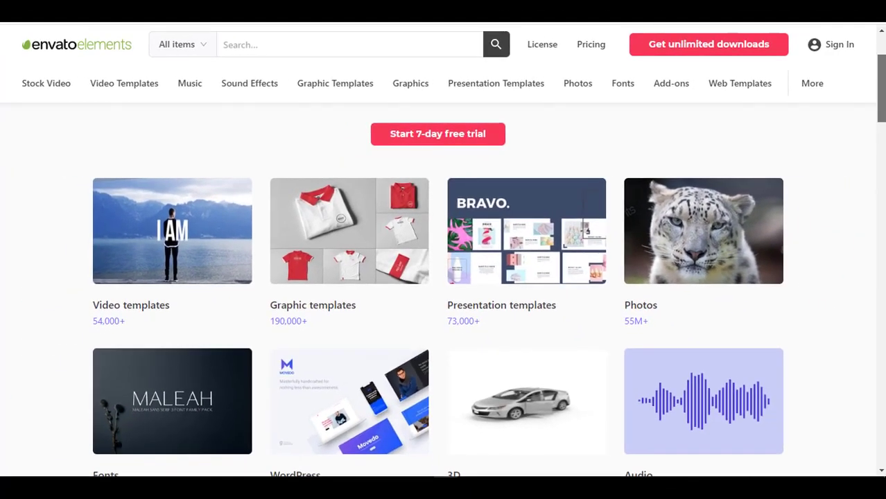
scroll(486, 263, "down", 1)
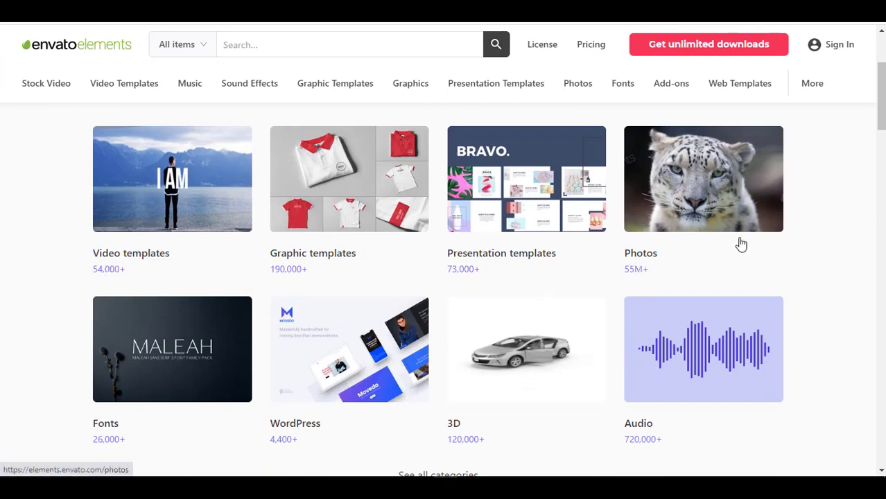
scroll(880, 104, "down", 2)
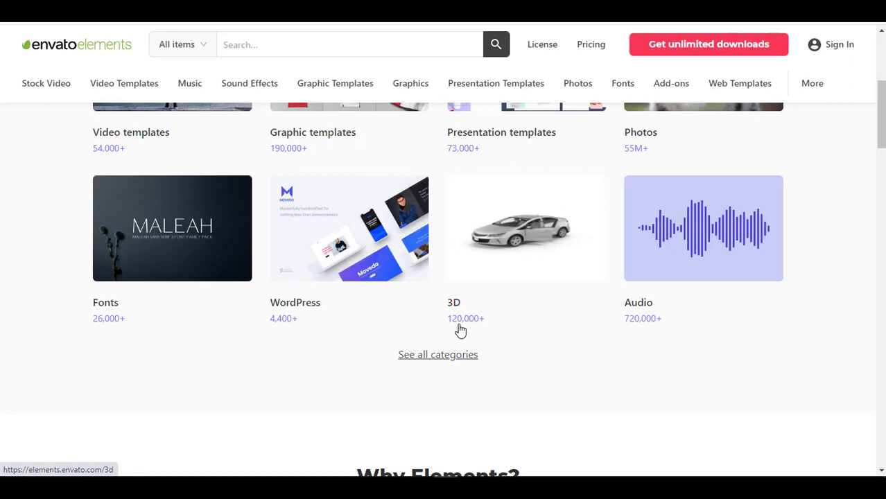
Step: Open the all-categories page and browse rows like Stock Video and Photos, then return to the top
left_click(437, 359)
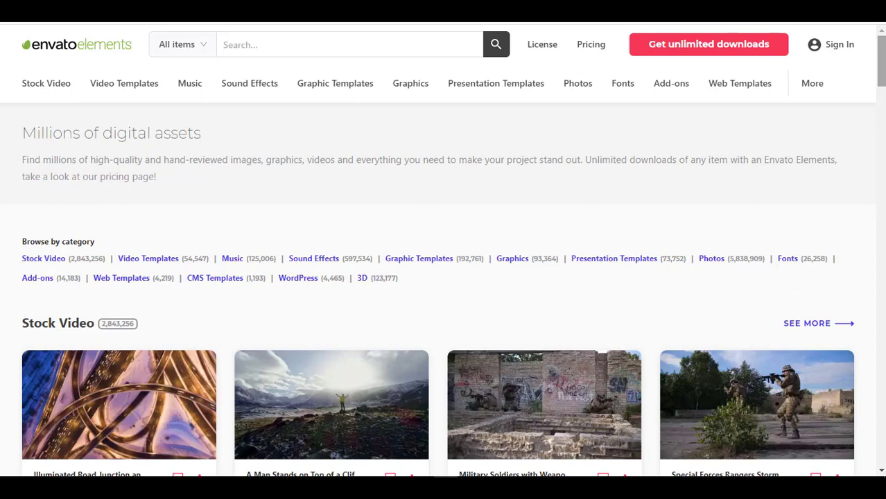
scroll(453, 256, "down", 2)
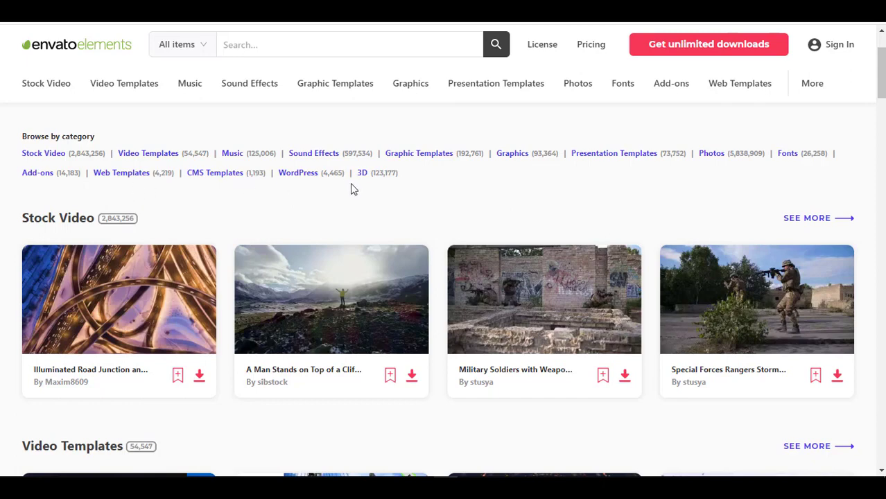
scroll(881, 73, "down", 2)
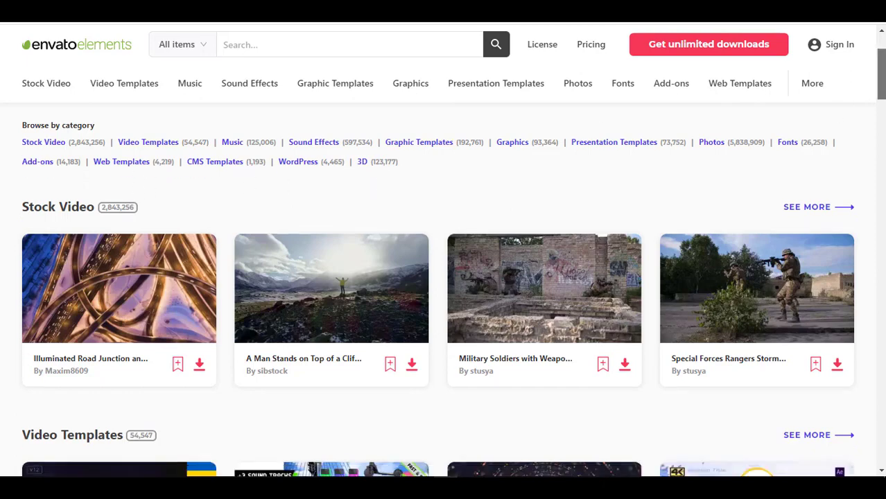
scroll(444, 270, "down", 3)
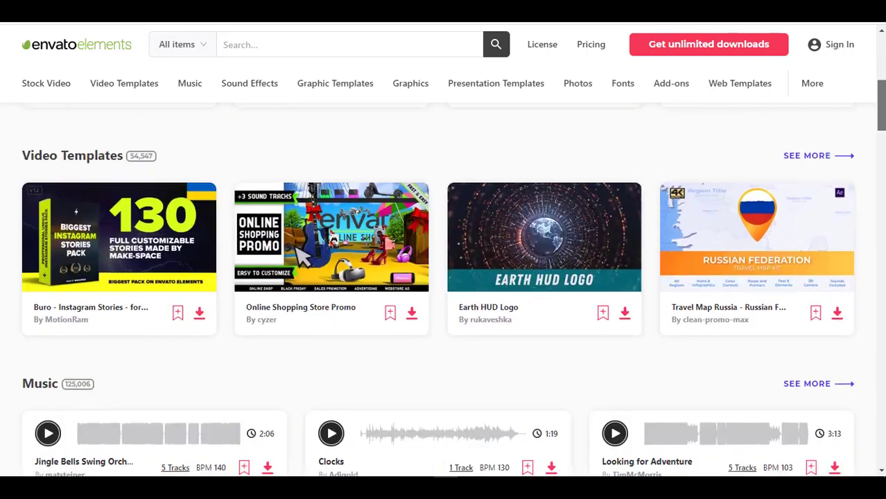
scroll(444, 270, "down", 8)
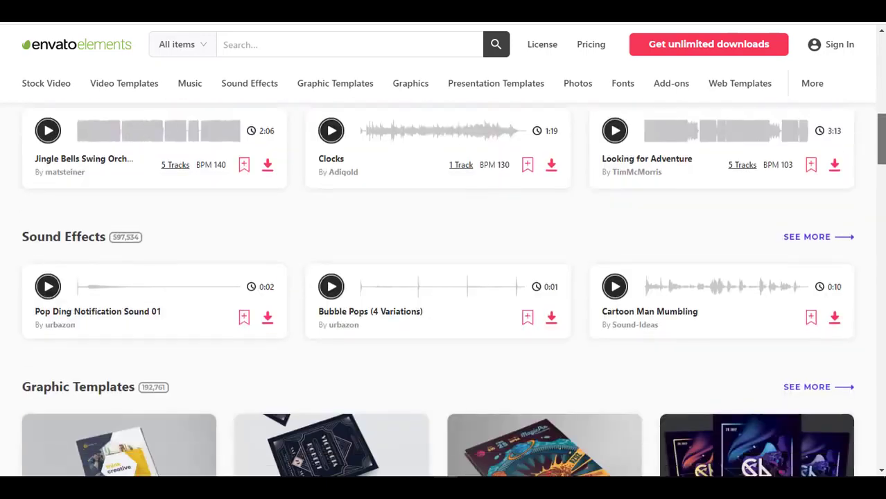
scroll(884, 288, "down", 12)
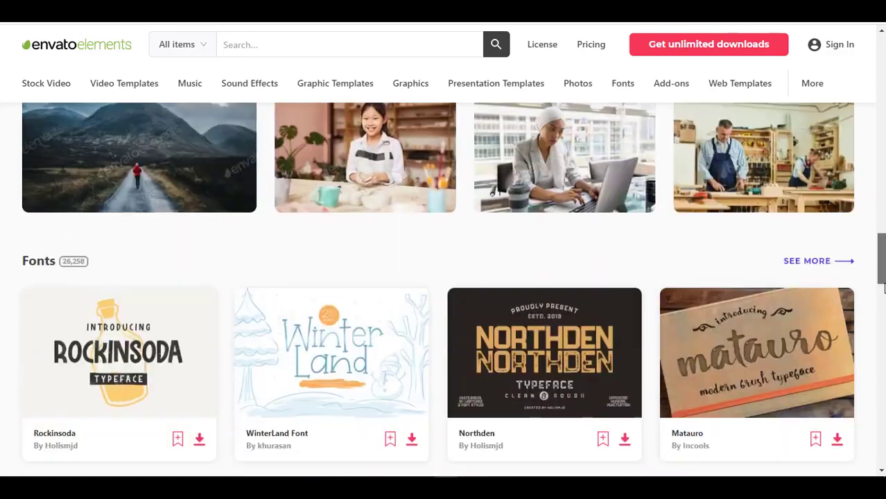
left_click_drag(884, 289, 883, 81)
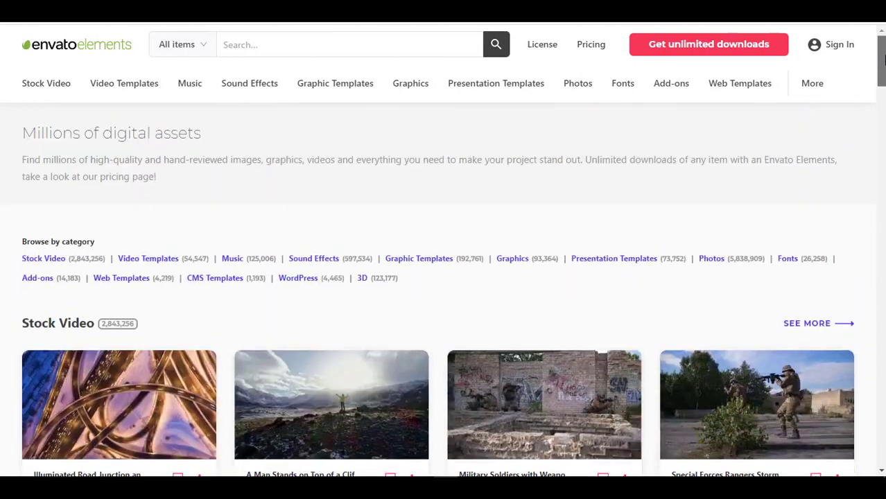
scroll(444, 277, "down", 2)
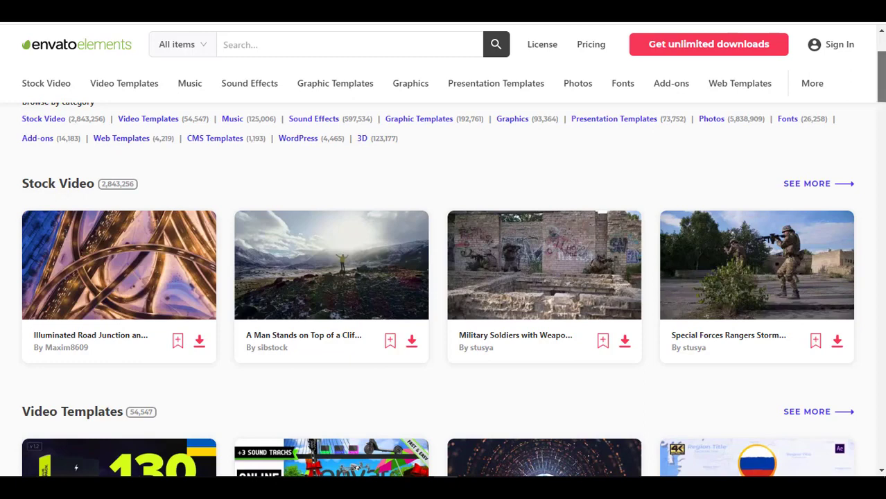
left_click_drag(881, 90, 129, 73)
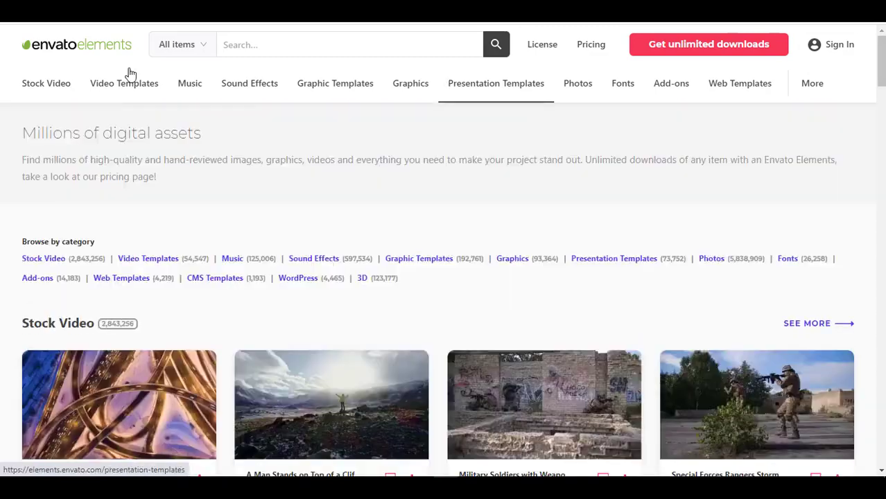
Step: Go back to the homepage and open the pricing page showing the Individual plan from $16.50/m
left_click(64, 46)
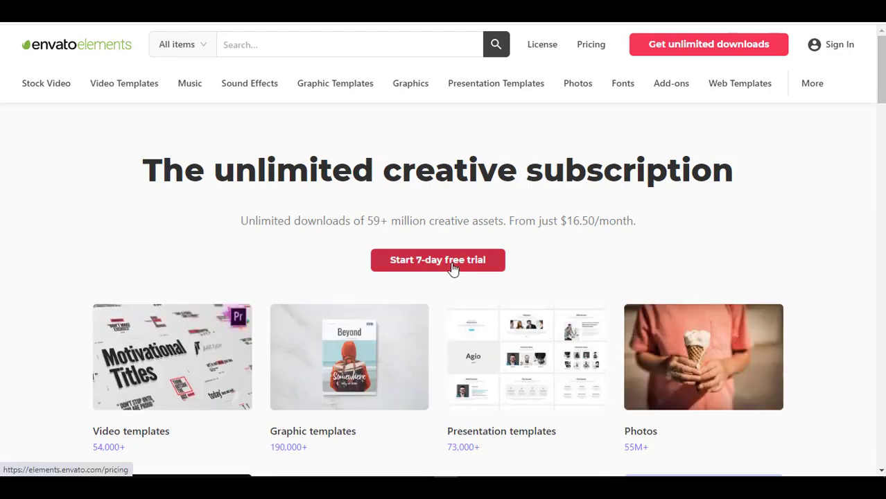
left_click(453, 268)
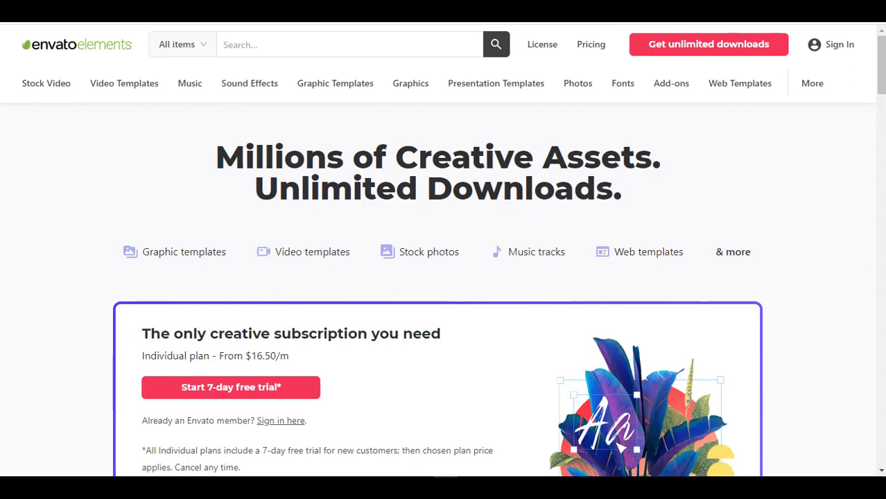
scroll(443, 278, "down", 2)
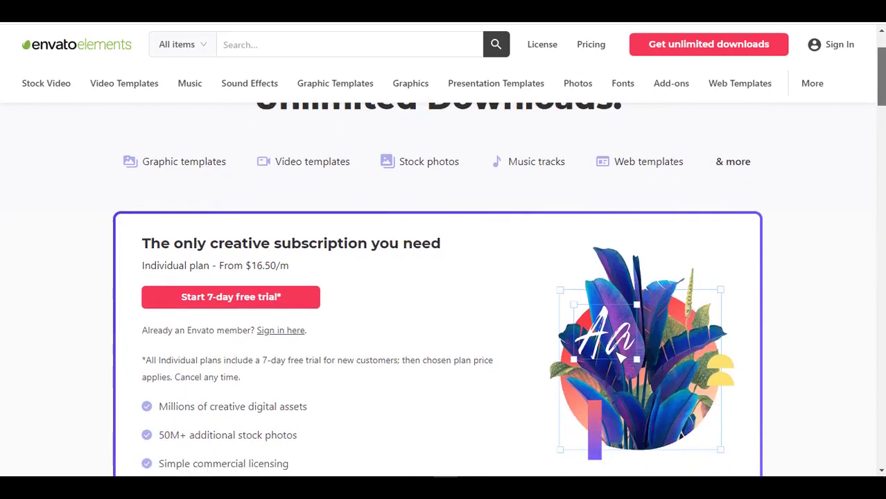
scroll(444, 278, "down", 1)
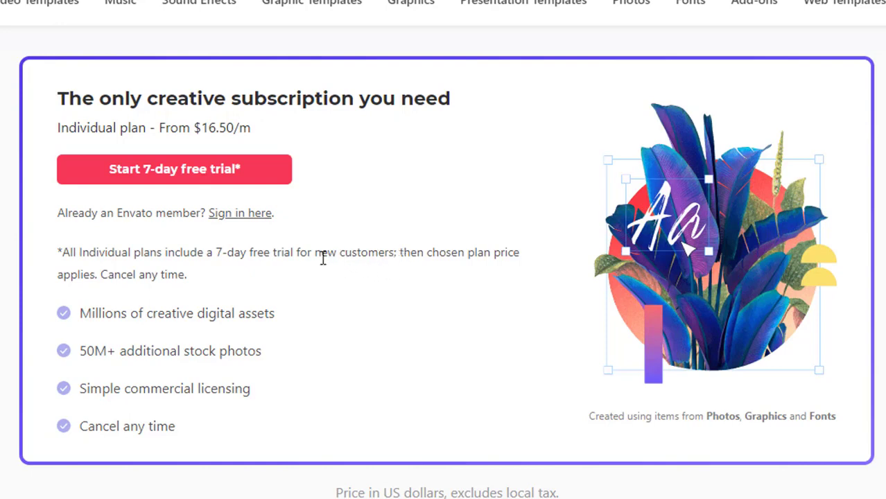
Step: Highlight the Cancel any time line under the 7-day free trial offer
left_click_drag(397, 253, 57, 256)
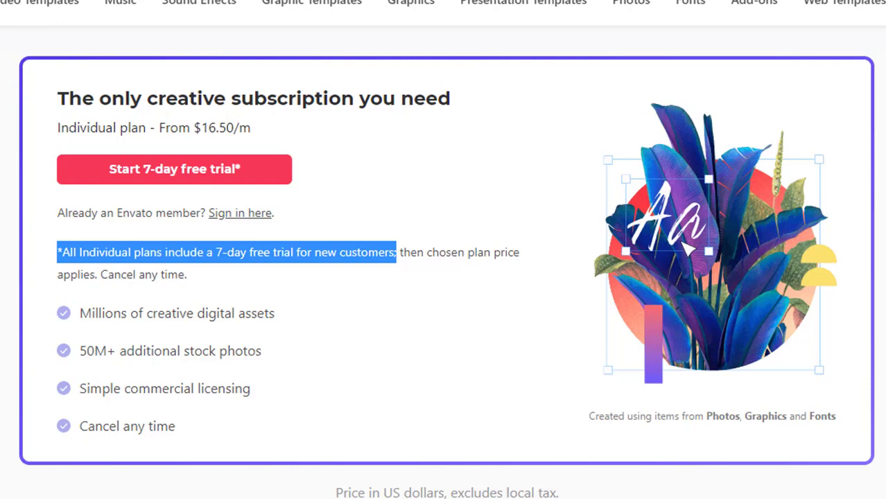
scroll(444, 277, "down", 2)
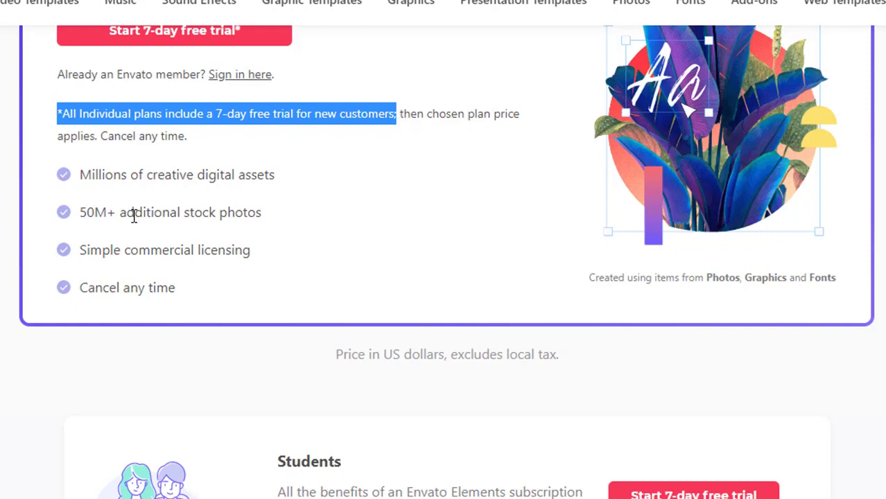
left_click(277, 232)
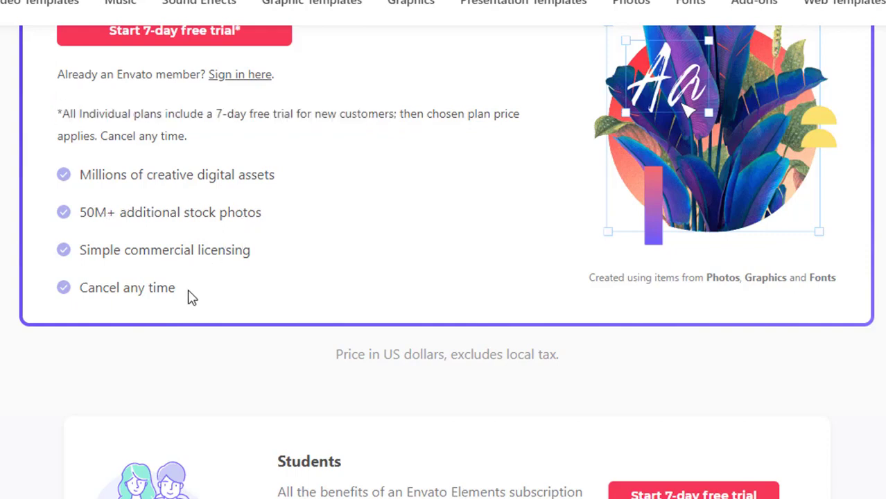
left_click_drag(192, 297, 63, 300)
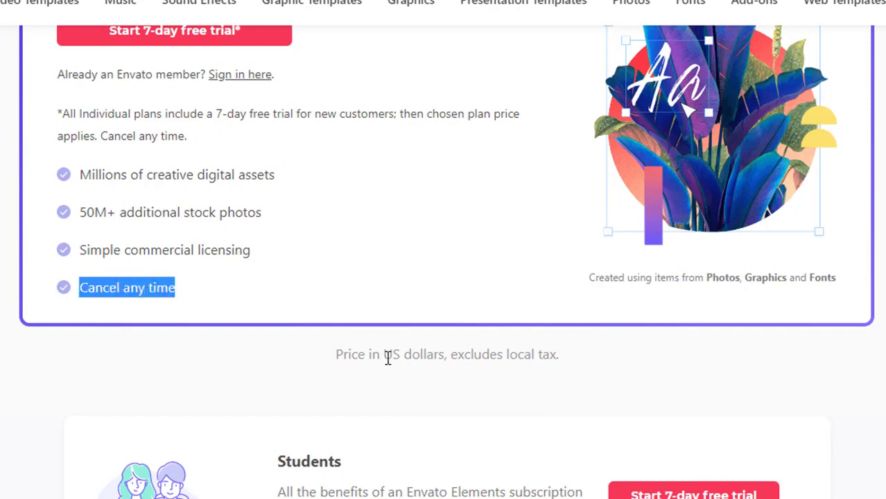
scroll(336, 145, "down", 5)
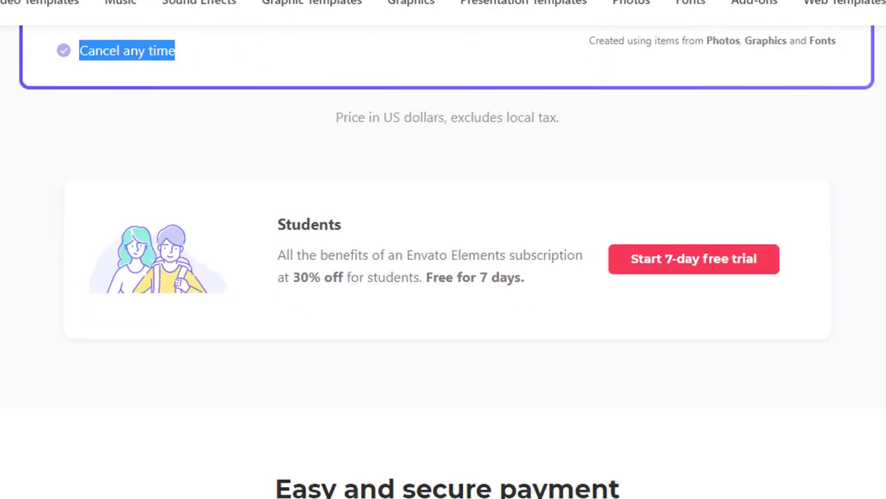
scroll(336, 144, "up", 6)
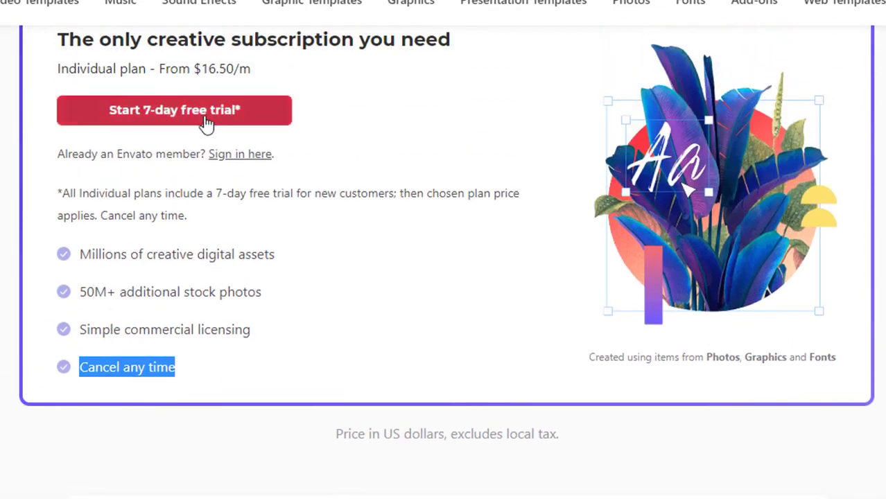
Step: Start the 7-day free trial and create the account via Continue with Google
left_click(208, 119)
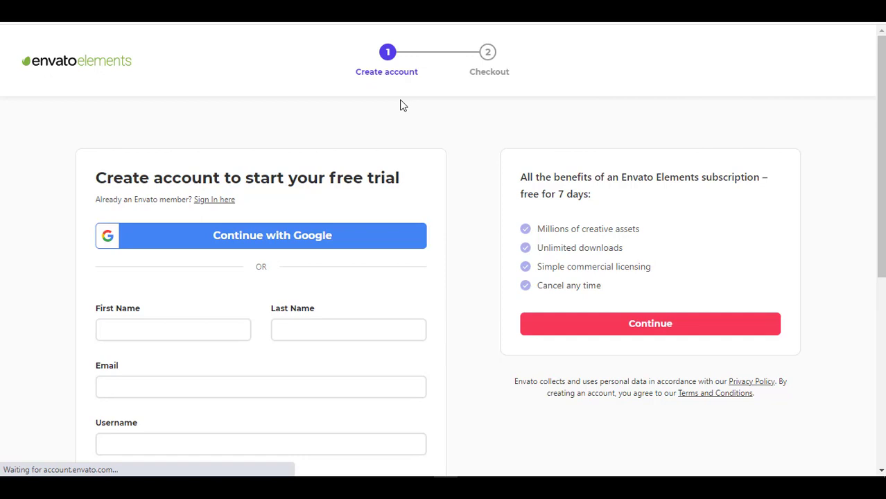
scroll(656, 121, "down", 2)
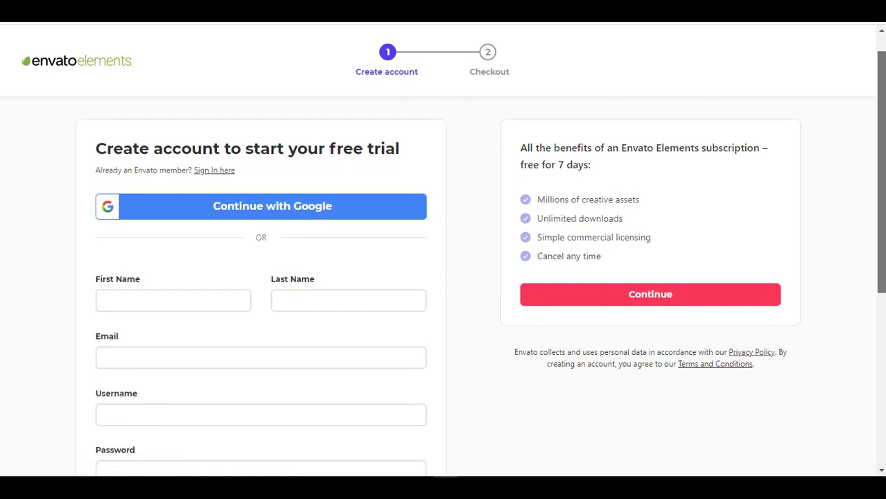
scroll(477, 168, "down", 1)
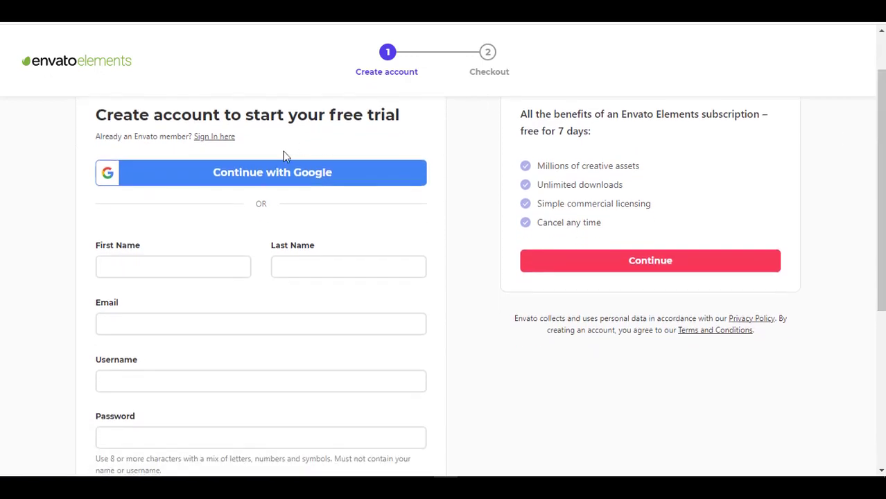
left_click(269, 173)
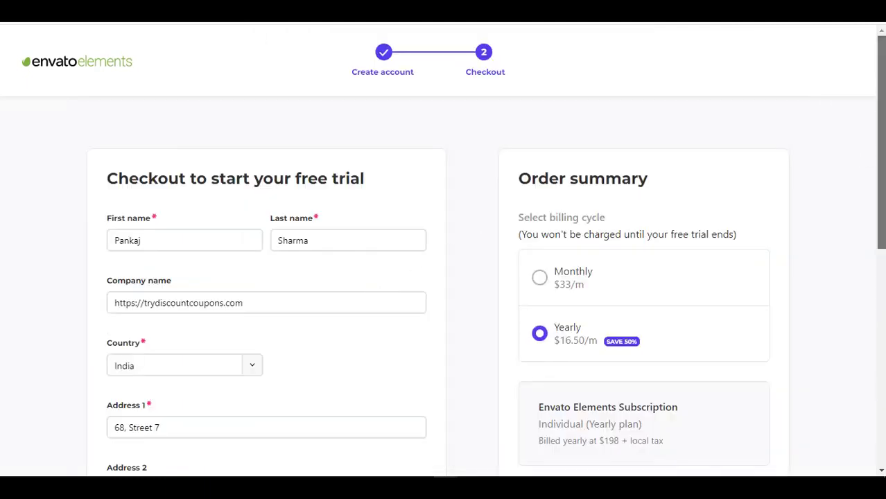
Step: Confirm the Yearly billing cycle on checkout and highlight the USD $0.00 total for 7 days
scroll(882, 166, "down", 1)
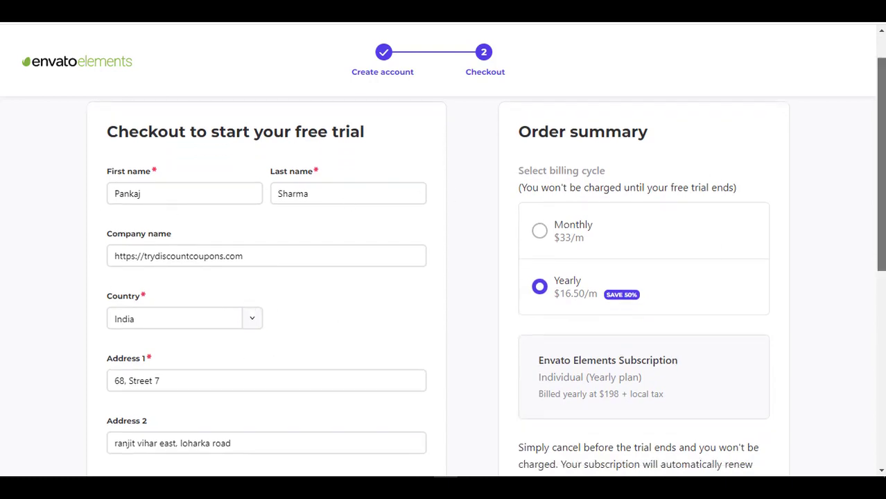
left_click_drag(881, 196, 880, 390)
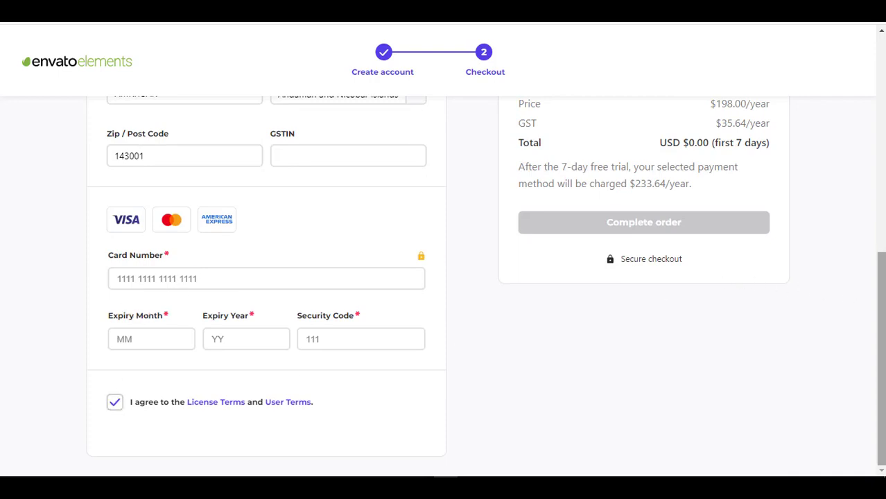
left_click_drag(882, 295, 880, 192)
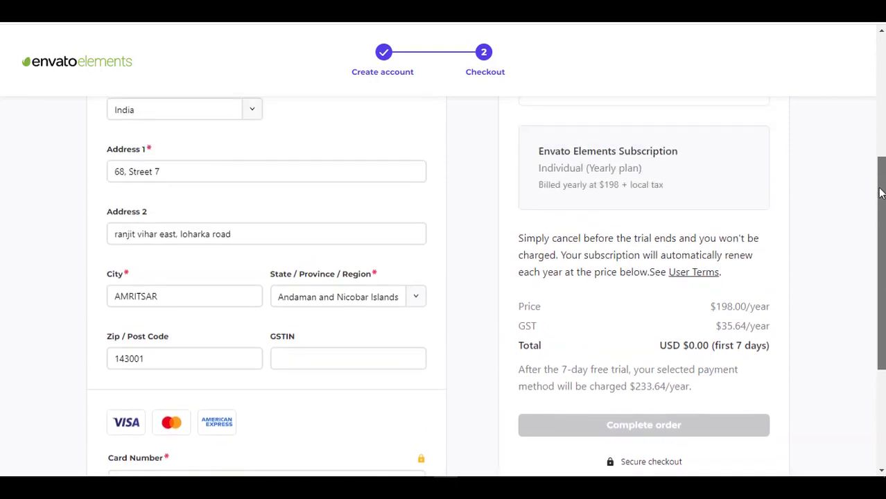
left_click_drag(881, 193, 881, 188)
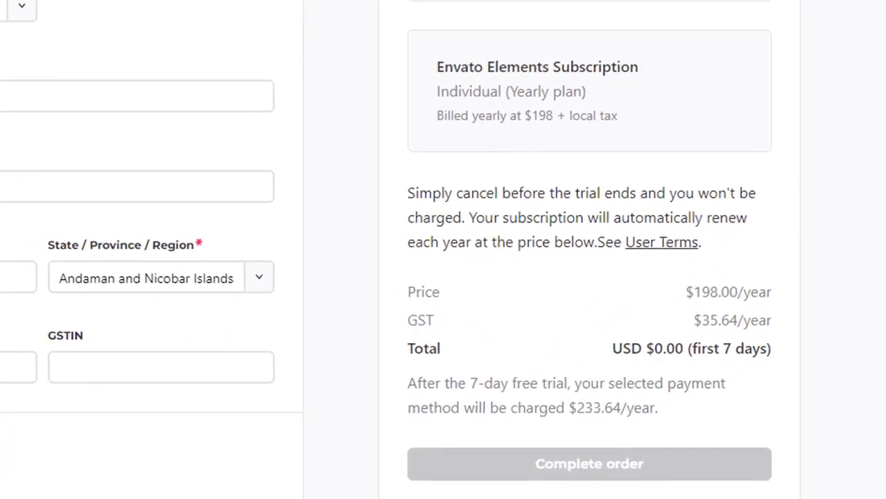
scroll(443, 249, "up", 2)
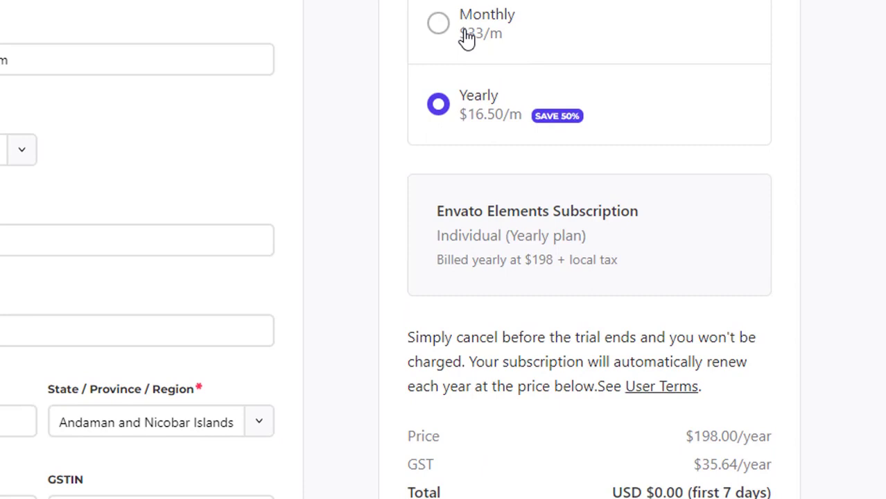
scroll(444, 249, "up", 1)
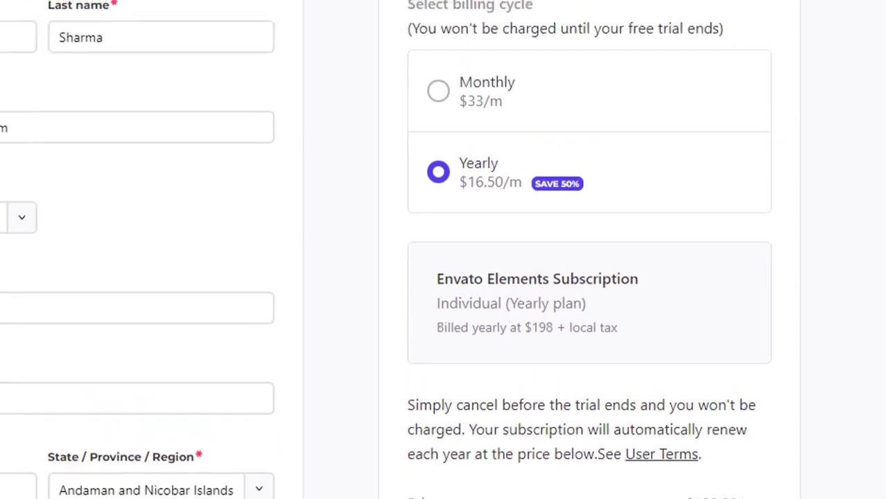
scroll(444, 250, "down", 3)
scroll(443, 250, "up", 3)
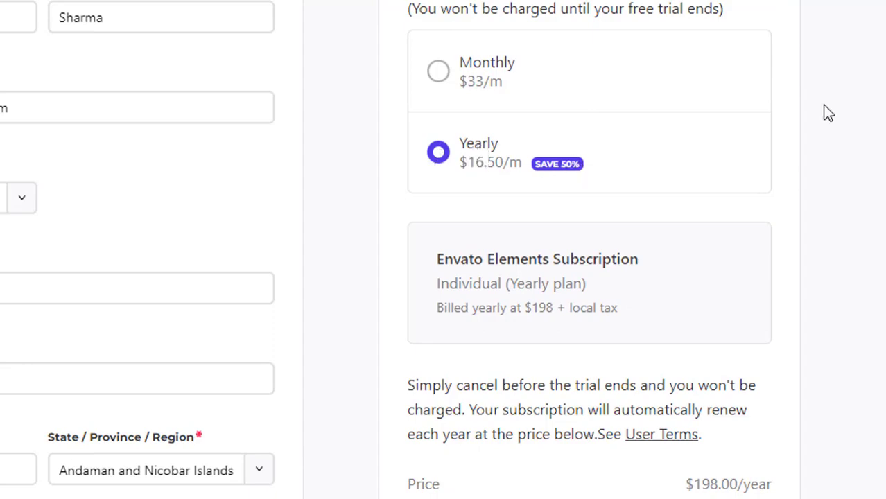
scroll(443, 249, "down", 2)
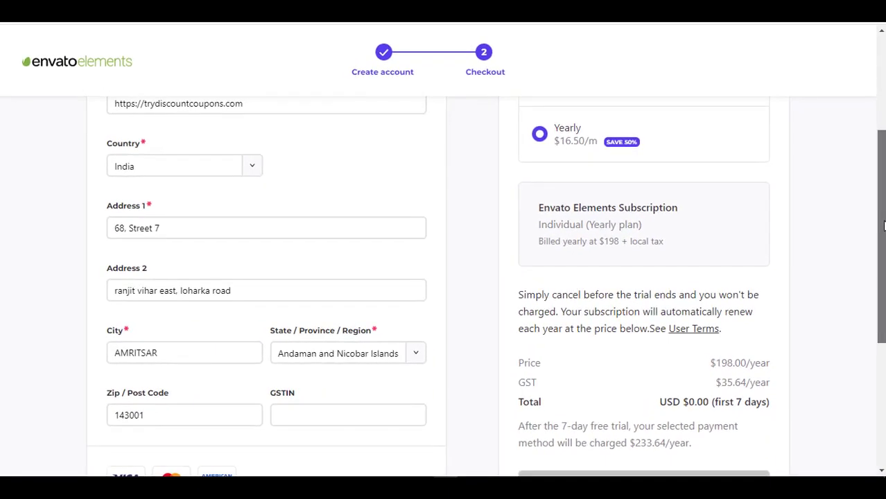
left_click_drag(885, 226, 884, 310)
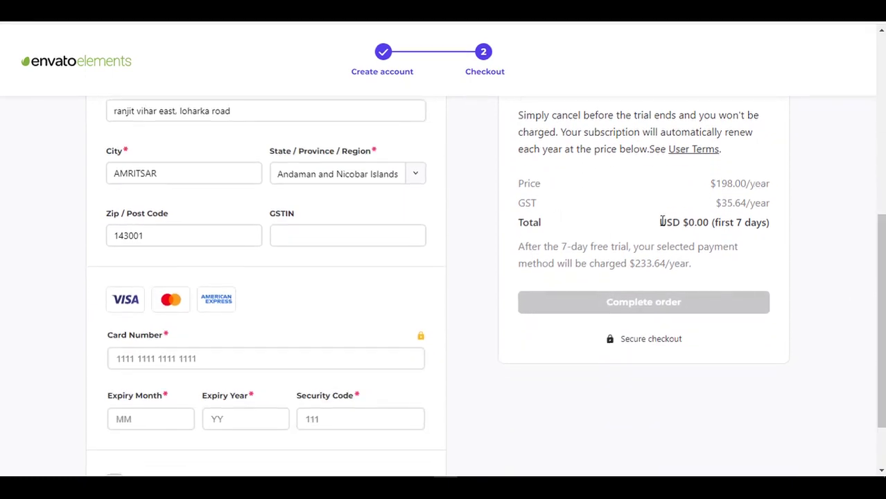
left_click_drag(662, 222, 709, 222)
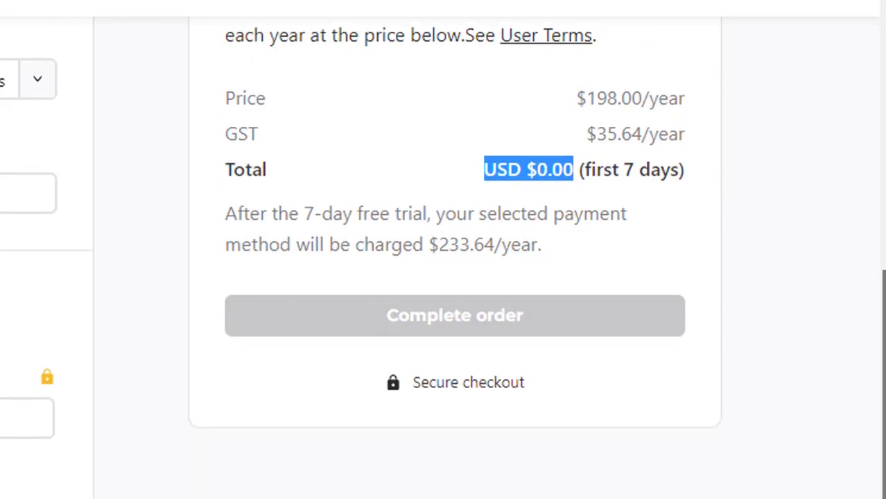
scroll(444, 277, "down", 2)
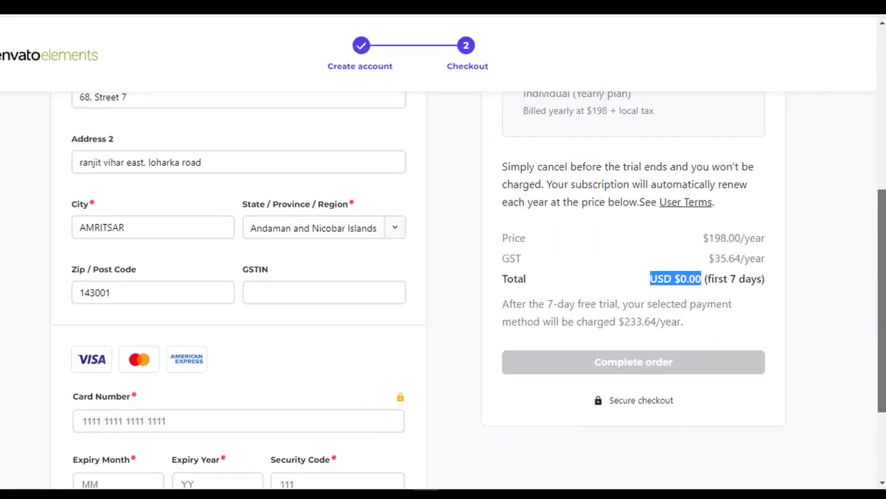
scroll(883, 102, "up", 5)
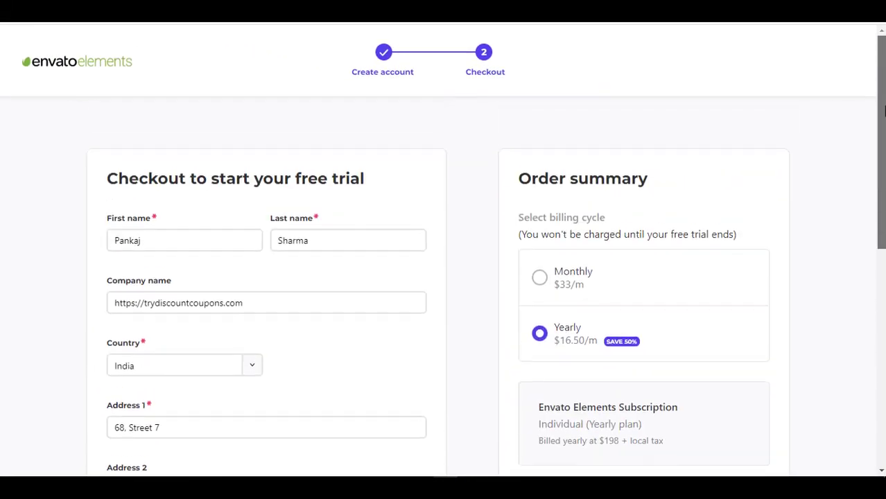
scroll(883, 102, "down", 6)
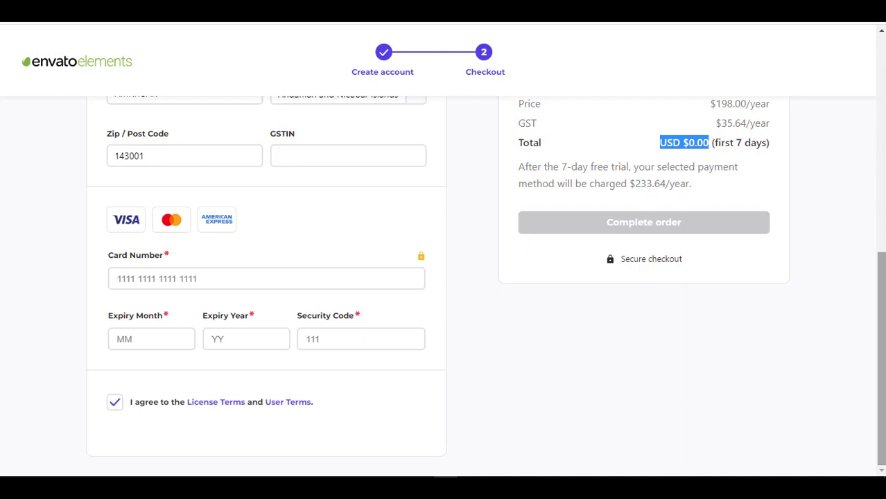
scroll(485, 284, "up", 3)
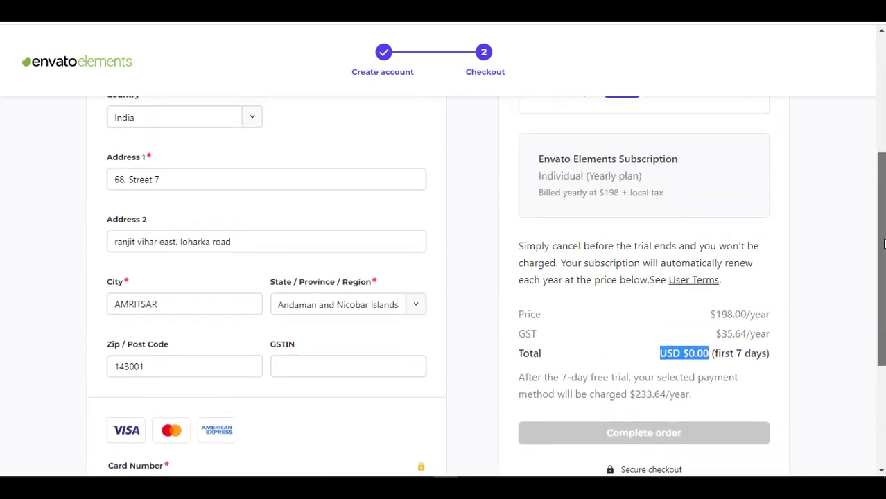
scroll(486, 285, "down", 1)
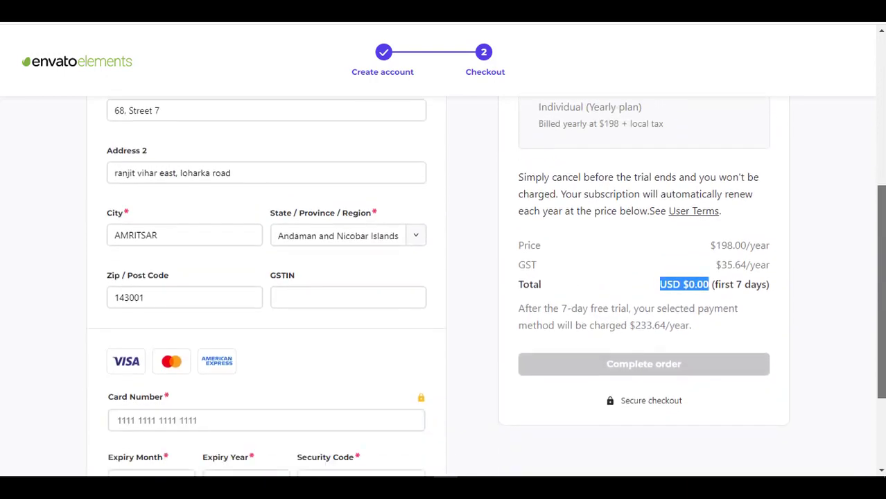
scroll(878, 162, "up", 4)
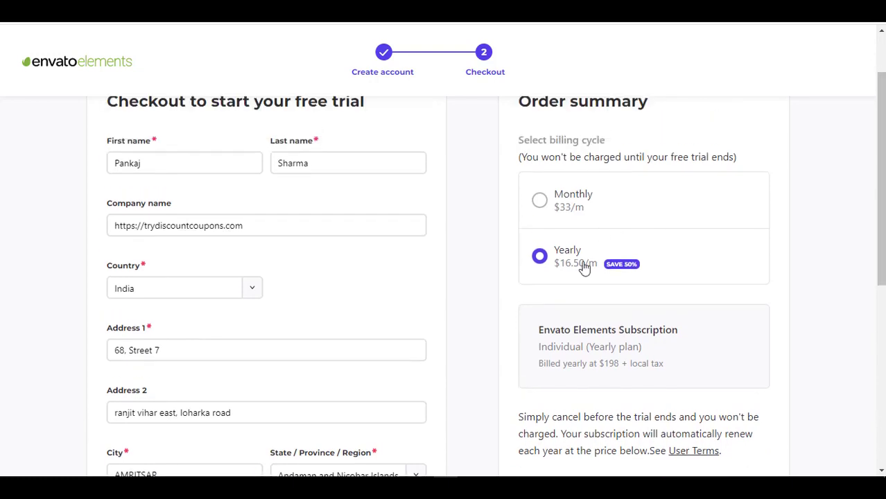
scroll(880, 173, "up", 1)
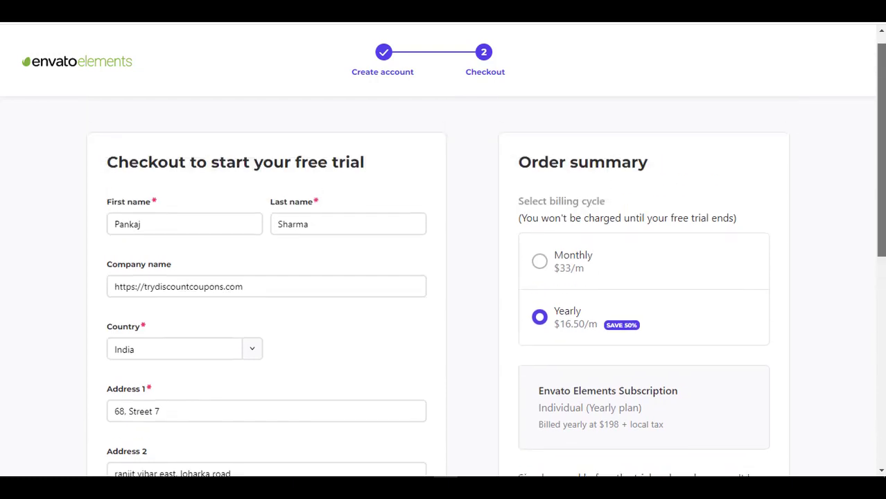